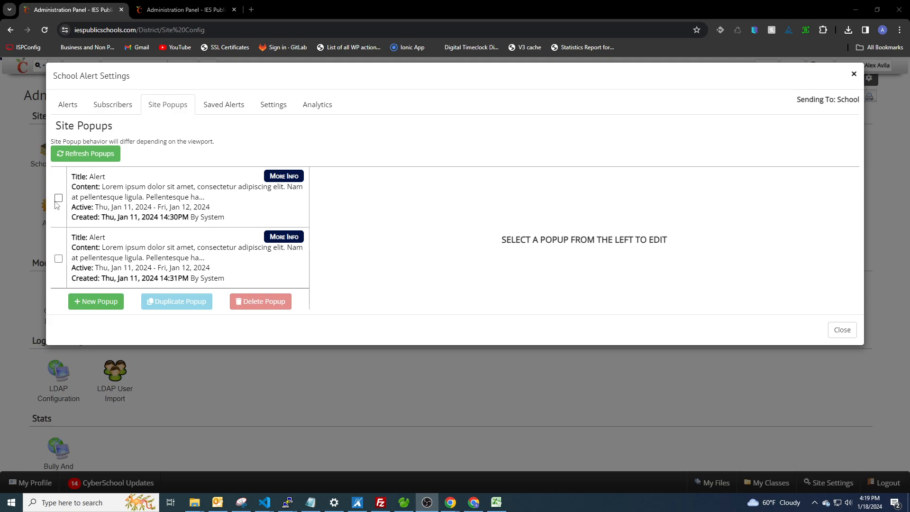
# Step: Create a new site popup and select its title and content in the preview
pyautogui.click(99, 303)
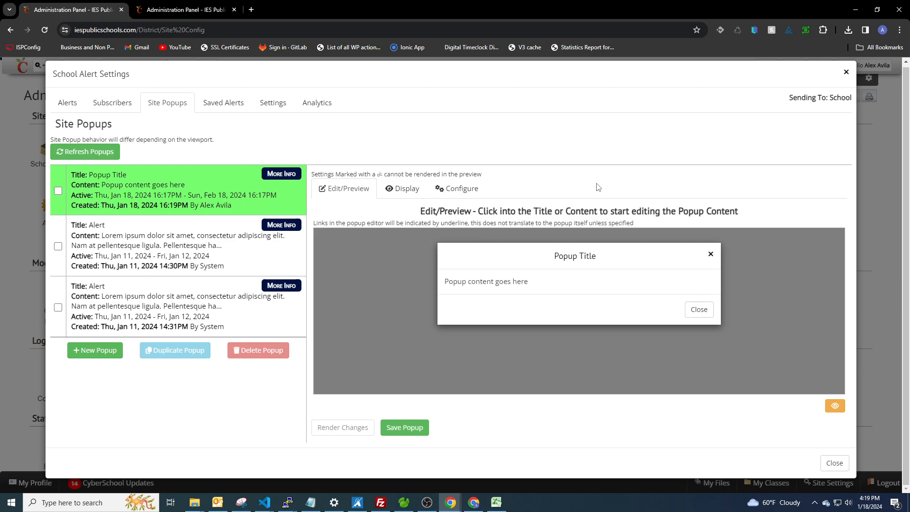
pyautogui.click(602, 261)
pyautogui.click(532, 283)
pyautogui.click(541, 296)
# Step: Review the new popup's Display settings, including the animation and header sections
pyautogui.click(400, 189)
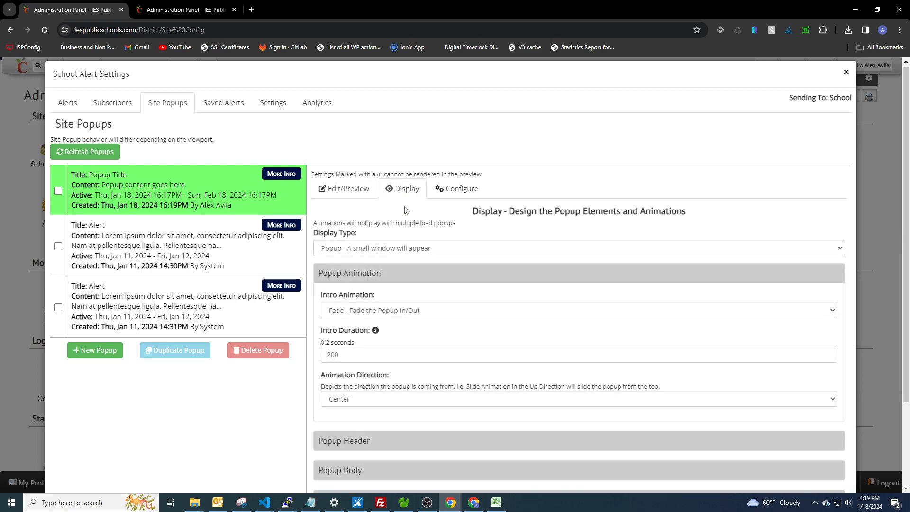
pyautogui.scroll(-1, 372, 256)
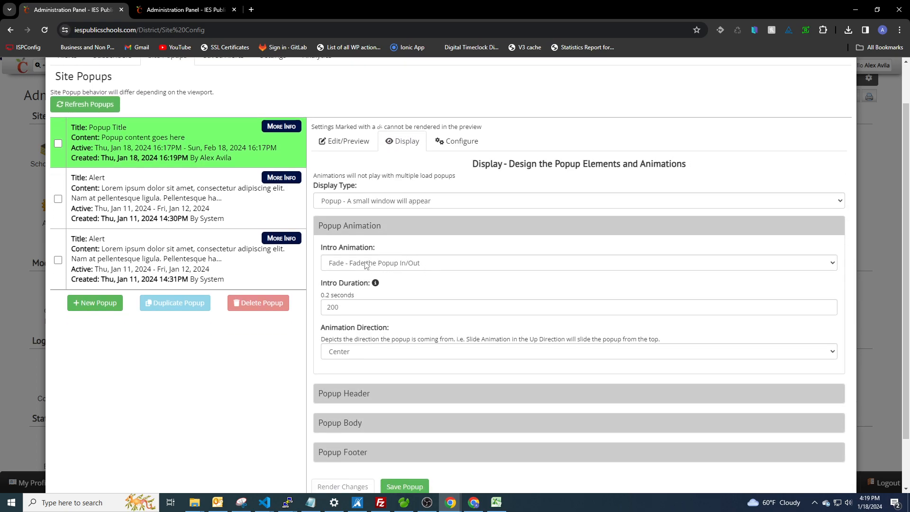
pyautogui.scroll(-1, 452, 350)
pyautogui.click(398, 334)
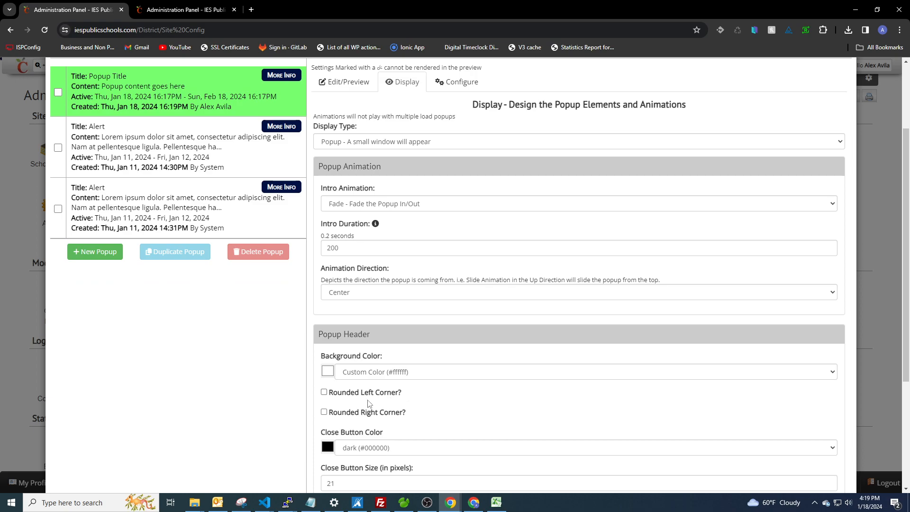
pyautogui.scroll(2, 389, 402)
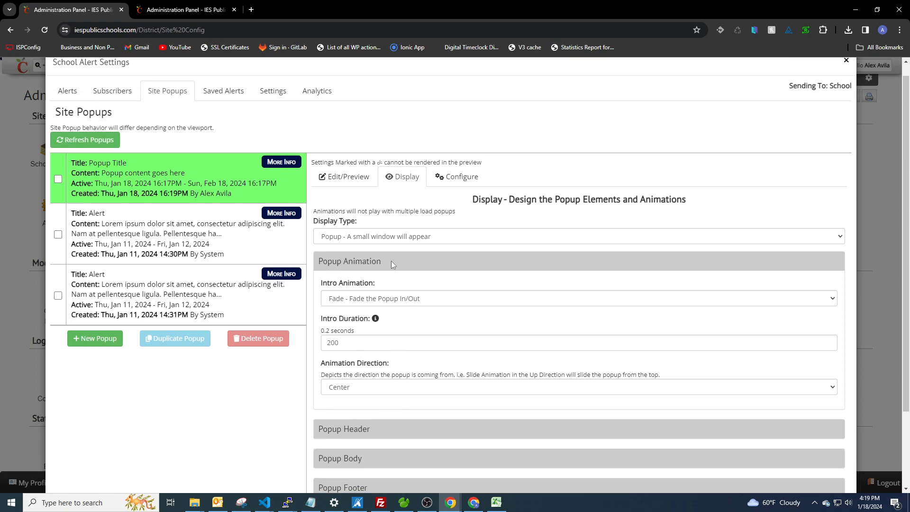
pyautogui.click(391, 260)
pyautogui.click(346, 190)
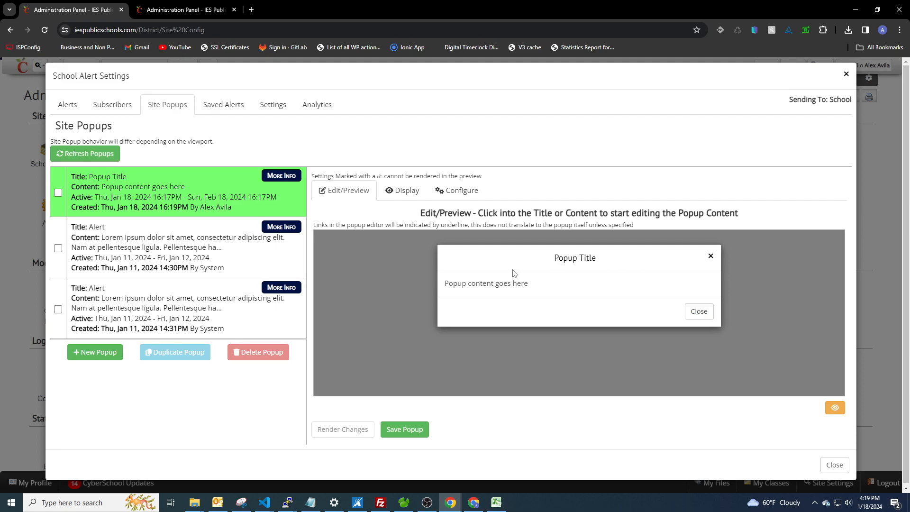
# Step: Review the new popup's Configure settings, including the Popup Timing and Popup Closed sections
pyautogui.click(457, 191)
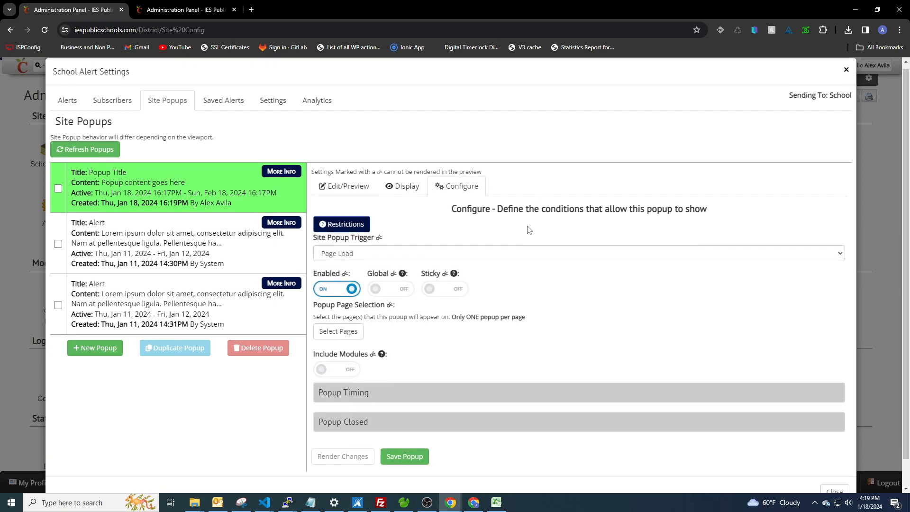
pyautogui.scroll(-1, 347, 272)
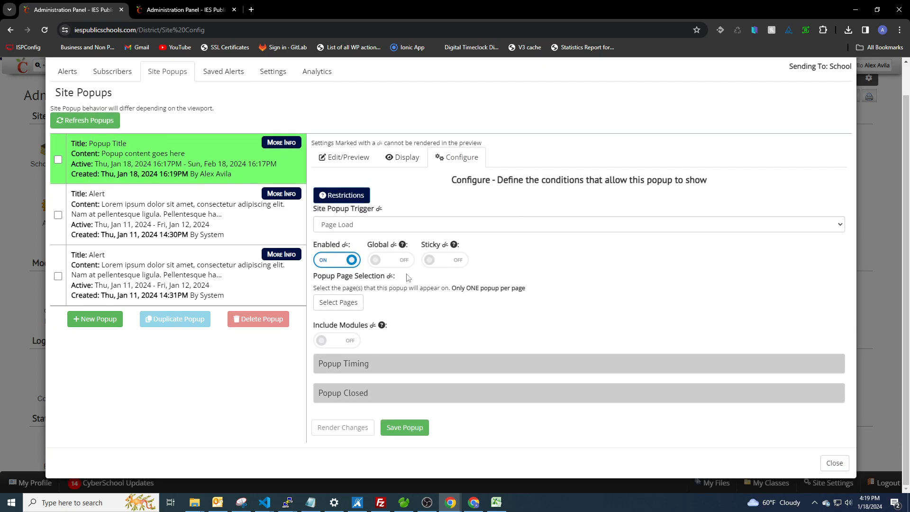
pyautogui.click(392, 364)
pyautogui.scroll(-3, 491, 312)
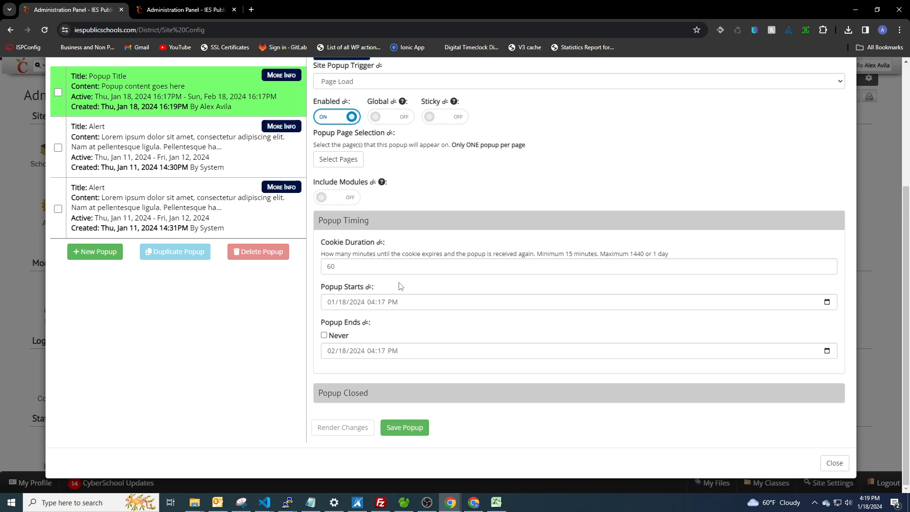
pyautogui.scroll(1, 400, 286)
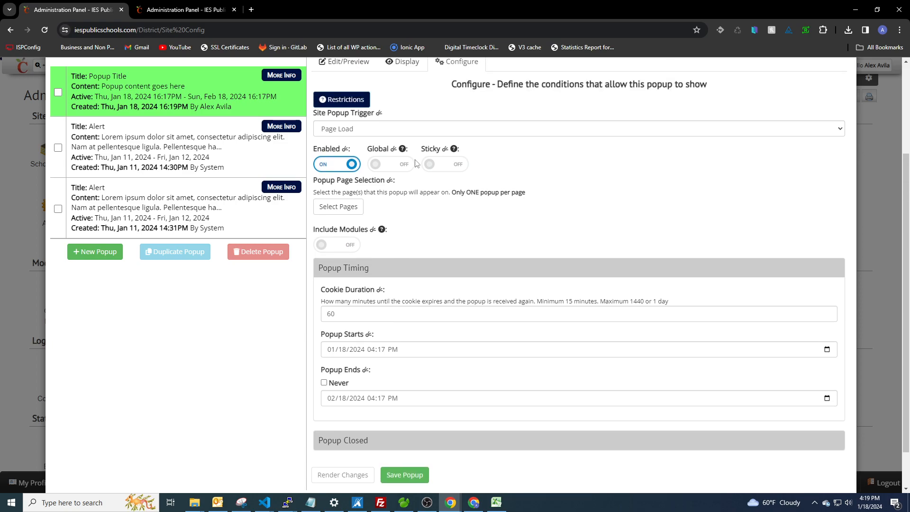
pyautogui.scroll(-1, 491, 169)
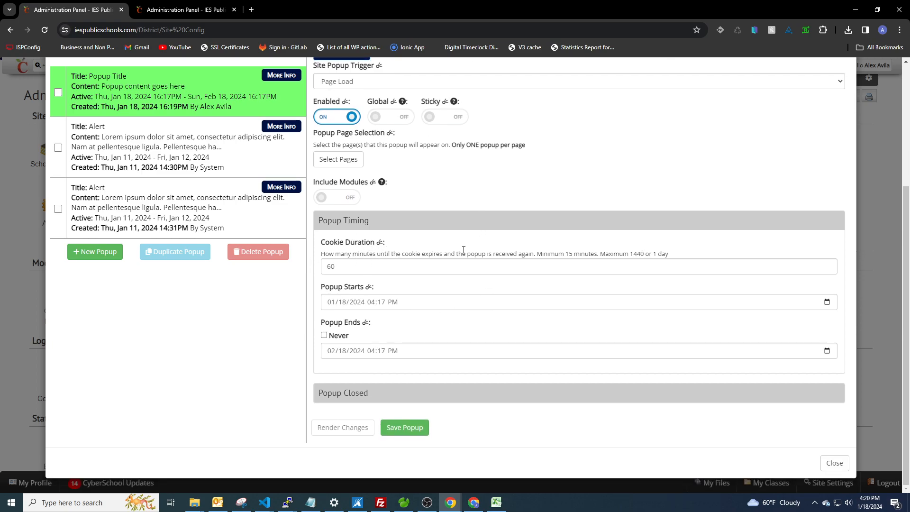
pyautogui.click(395, 221)
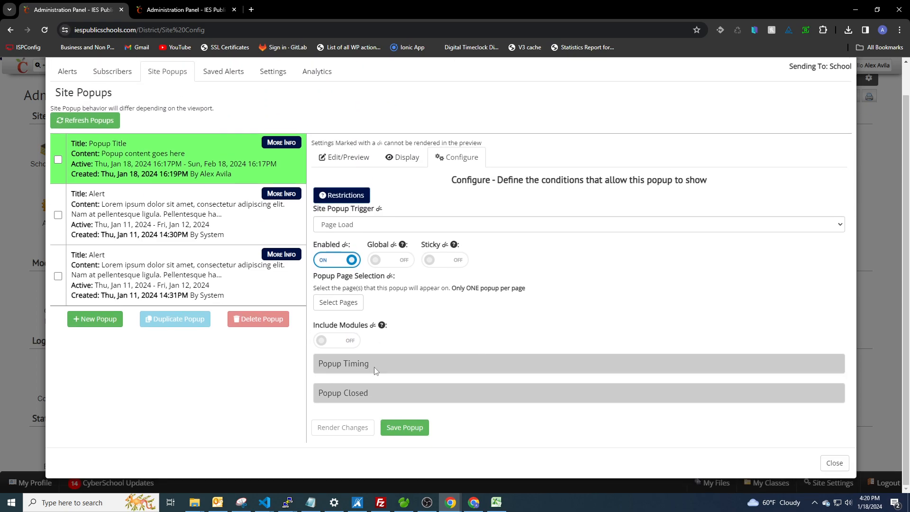
pyautogui.click(374, 397)
pyautogui.moveTo(422, 353); pyautogui.dragTo(716, 352)
pyautogui.click(357, 363)
pyautogui.click(374, 328)
pyautogui.click(344, 157)
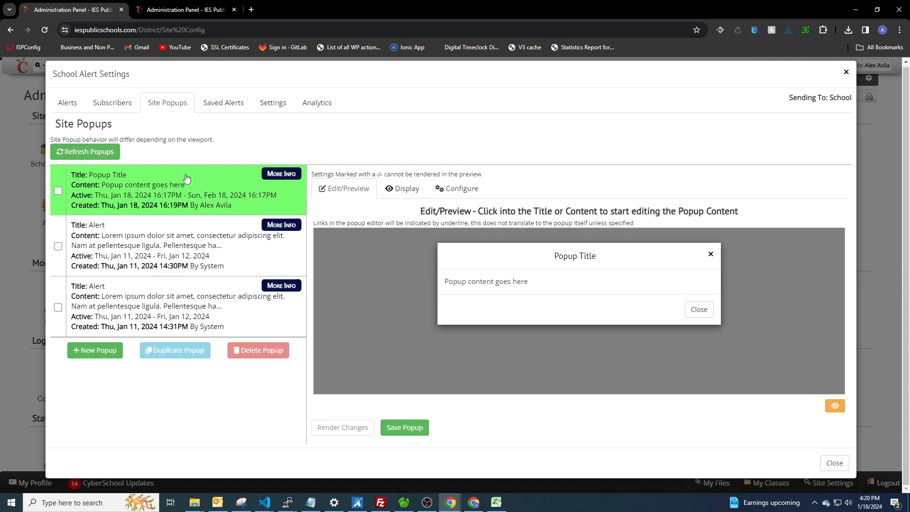
# Step: Reopen the Alerts site popups and duplicate the first Alert popup
pyautogui.moveTo(199, 184)
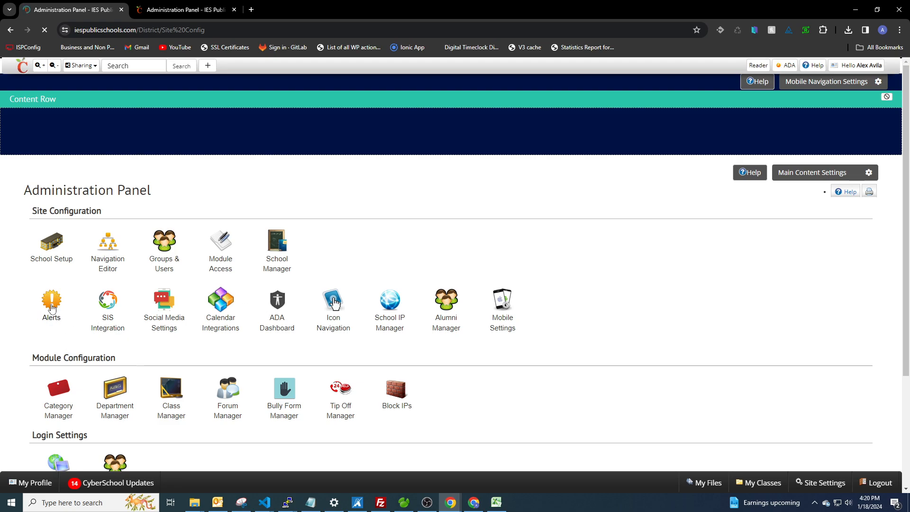
pyautogui.scroll(-2, 52, 308)
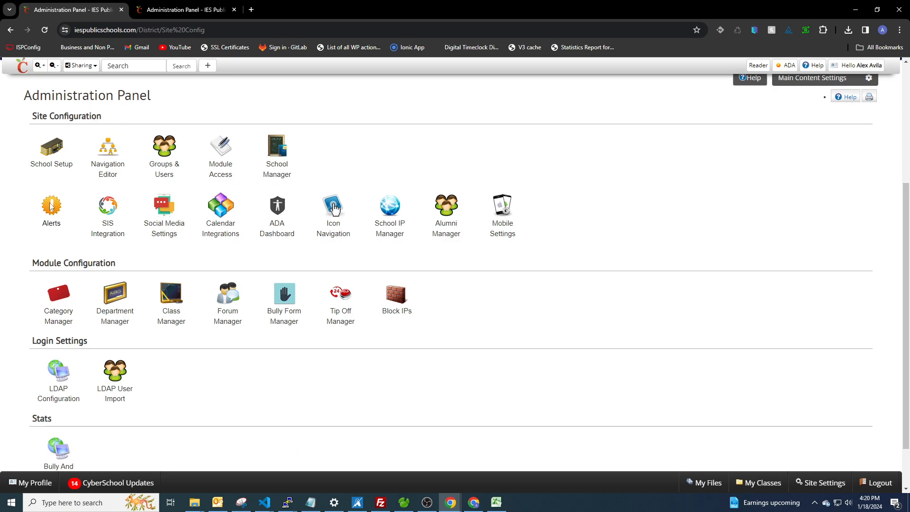
pyautogui.click(51, 206)
pyautogui.click(167, 105)
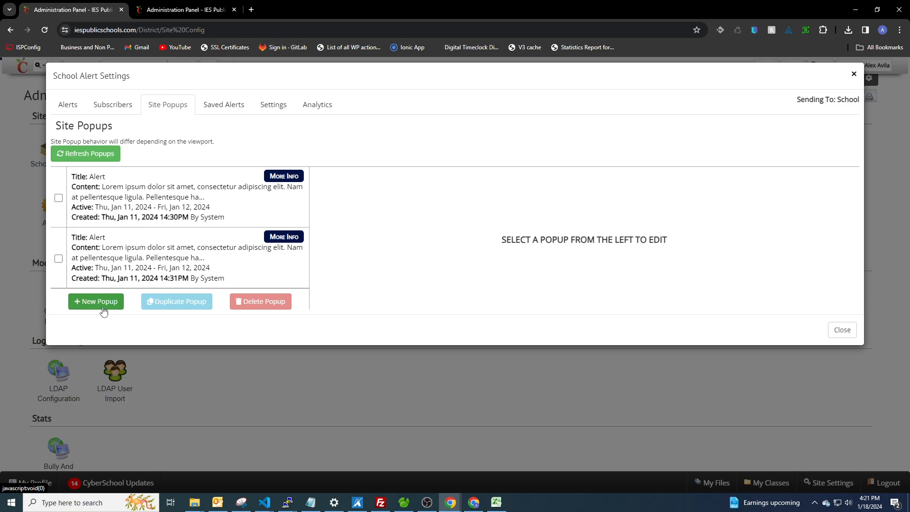
pyautogui.click(58, 199)
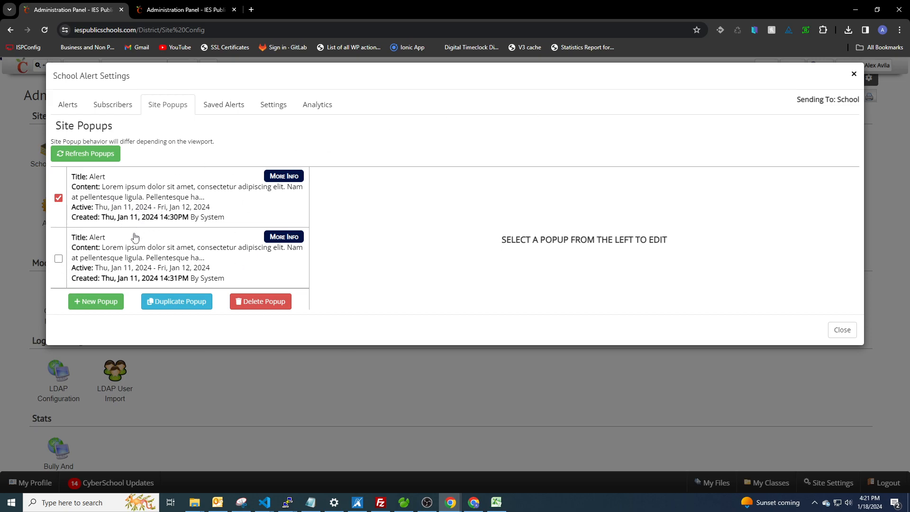
pyautogui.click(166, 209)
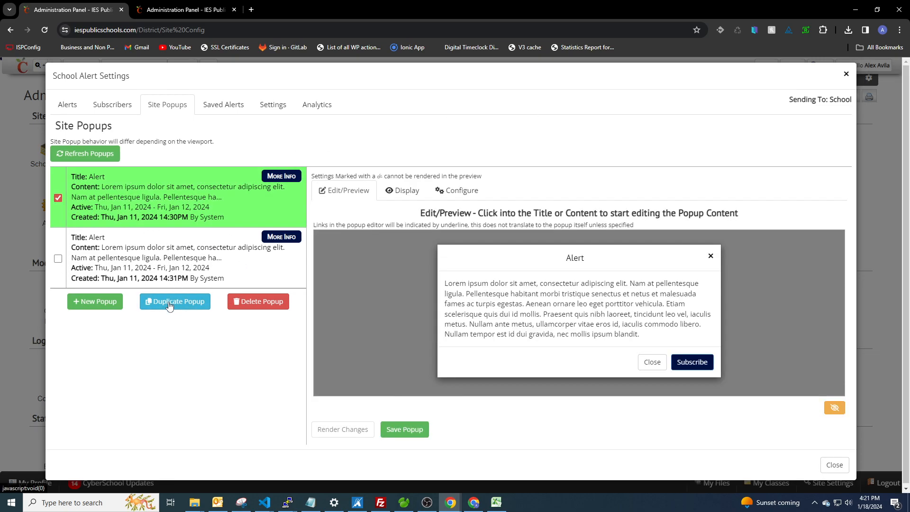
pyautogui.click(169, 302)
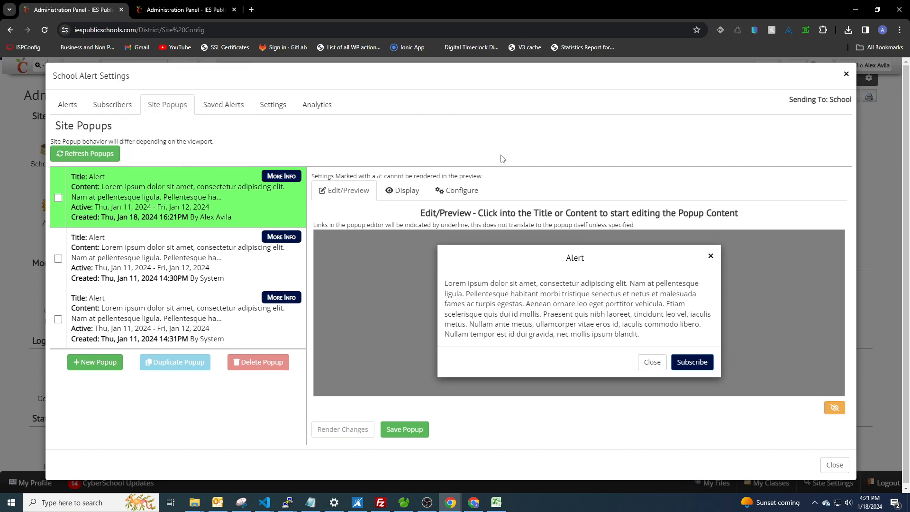
# Step: Check the duplicate's configuration, then select and delete the duplicated Alert popup
pyautogui.click(462, 190)
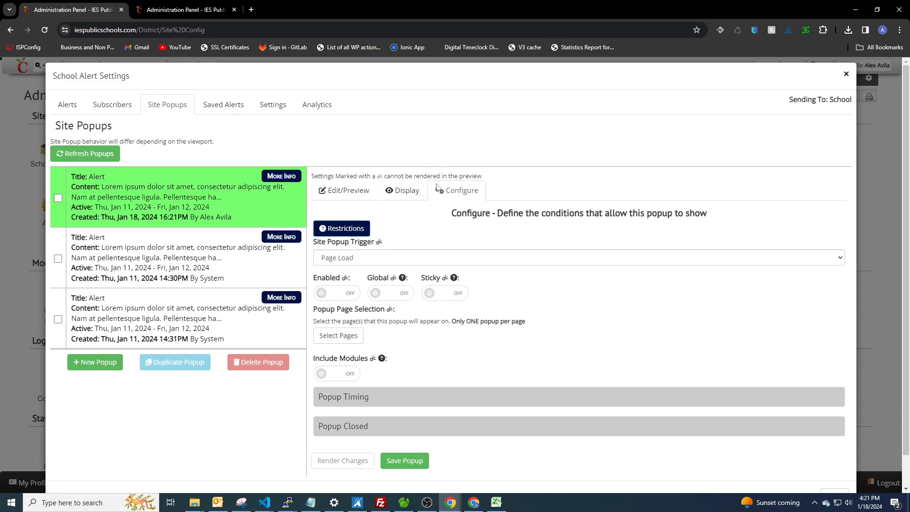
pyautogui.click(332, 190)
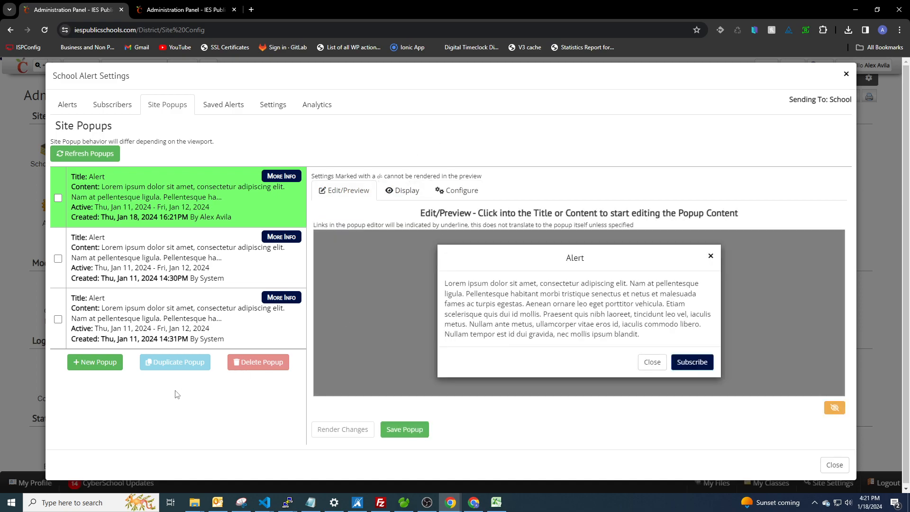
pyautogui.click(57, 197)
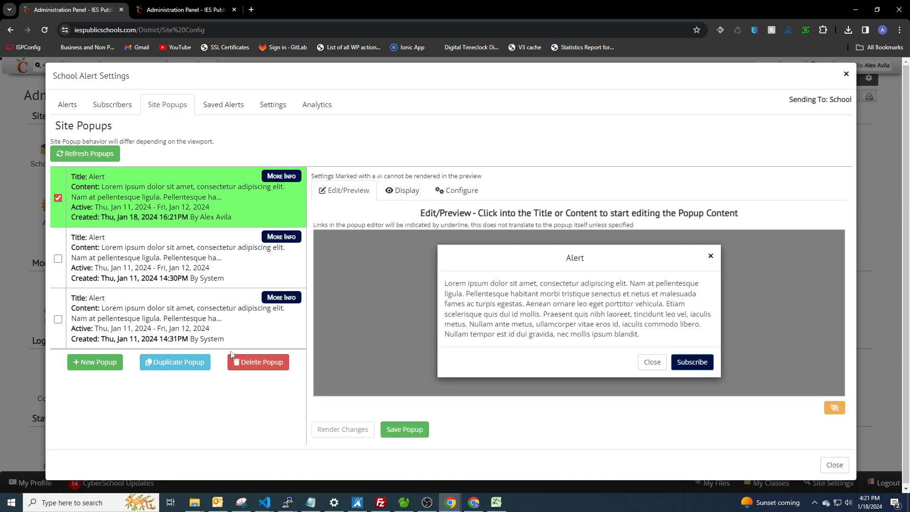
pyautogui.click(246, 362)
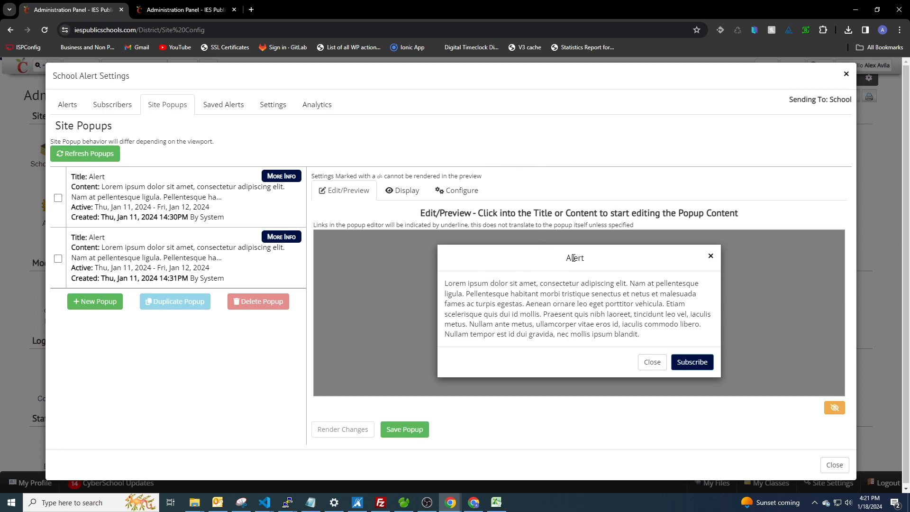
# Step: Save the popup still open in the editor as a new entry, then select and delete that copy
pyautogui.click(402, 190)
pyautogui.click(456, 191)
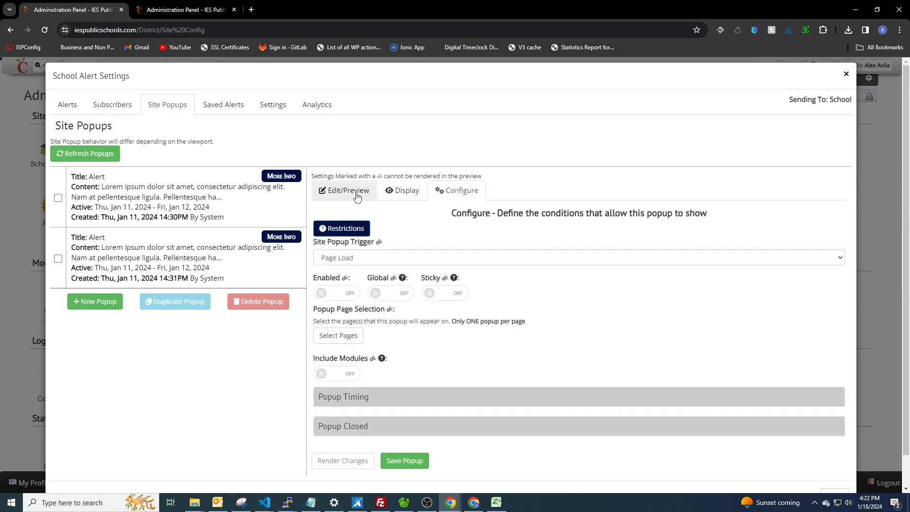
pyautogui.click(356, 196)
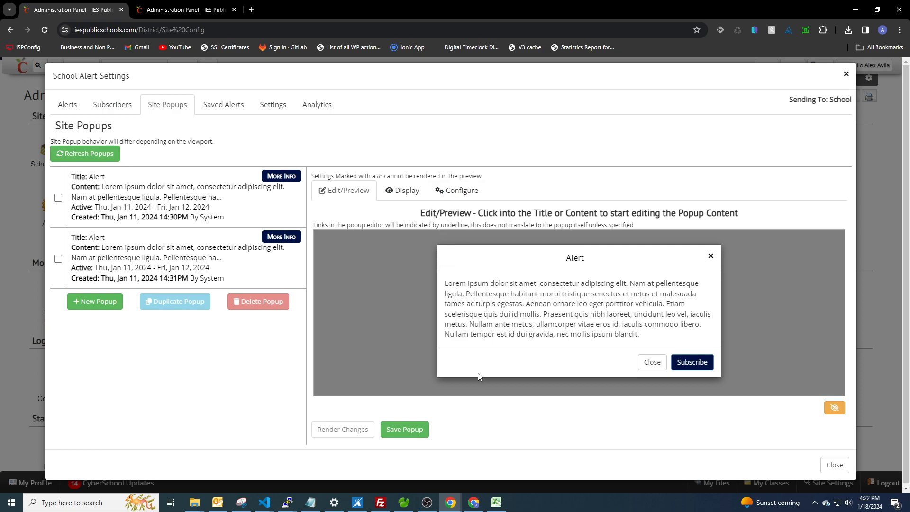
pyautogui.click(402, 430)
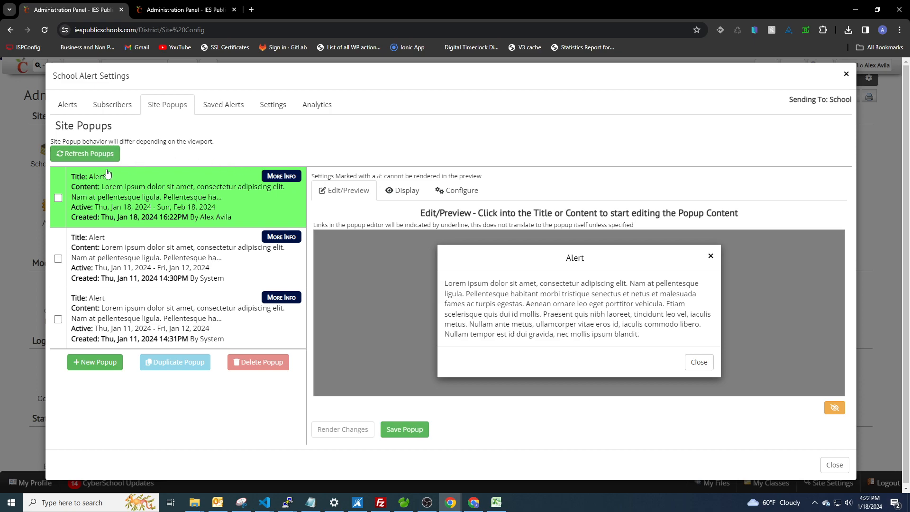
pyautogui.click(57, 198)
pyautogui.click(264, 361)
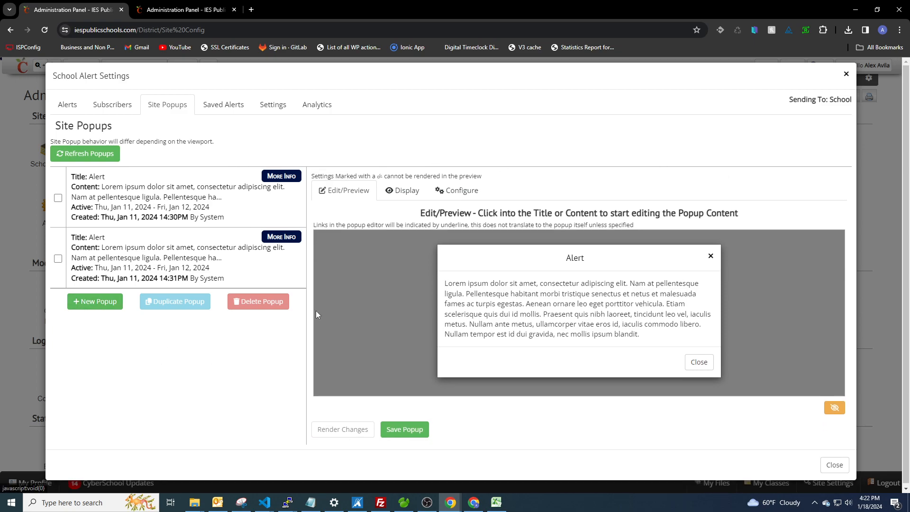
# Step: Create a new site popup and save it
pyautogui.click(99, 307)
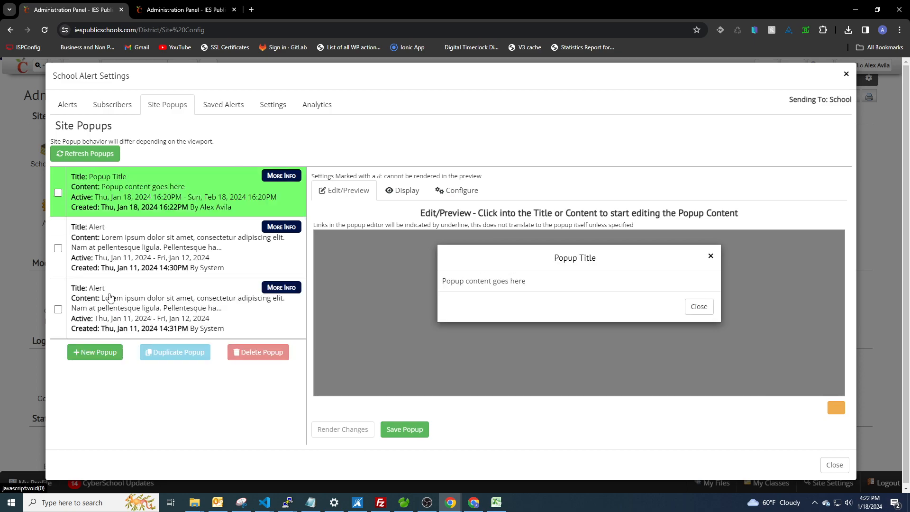
pyautogui.click(405, 429)
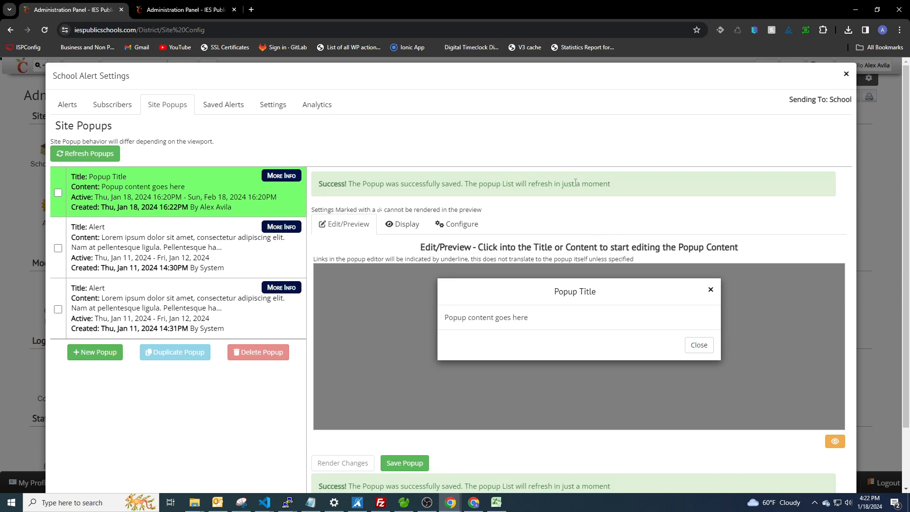
# Step: Rename the first original Alert popup's title to Alert B and save it
pyautogui.click(152, 243)
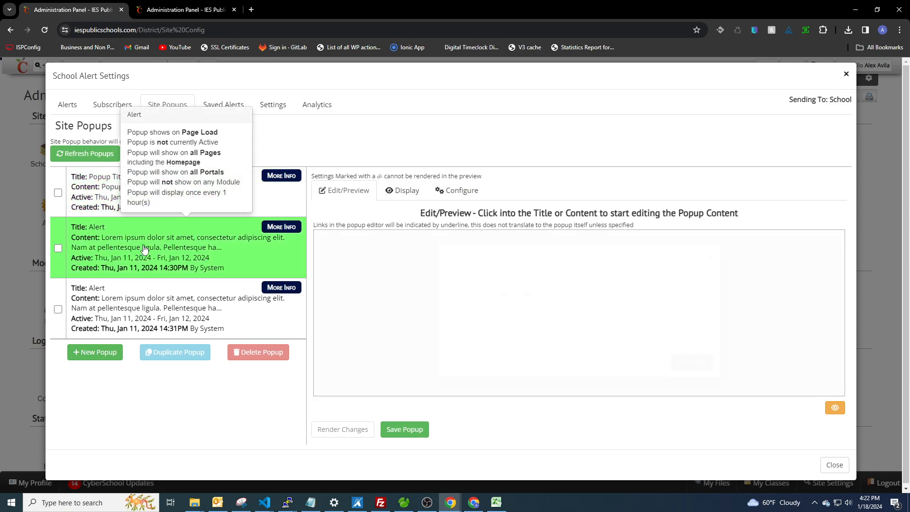
pyautogui.click(596, 259)
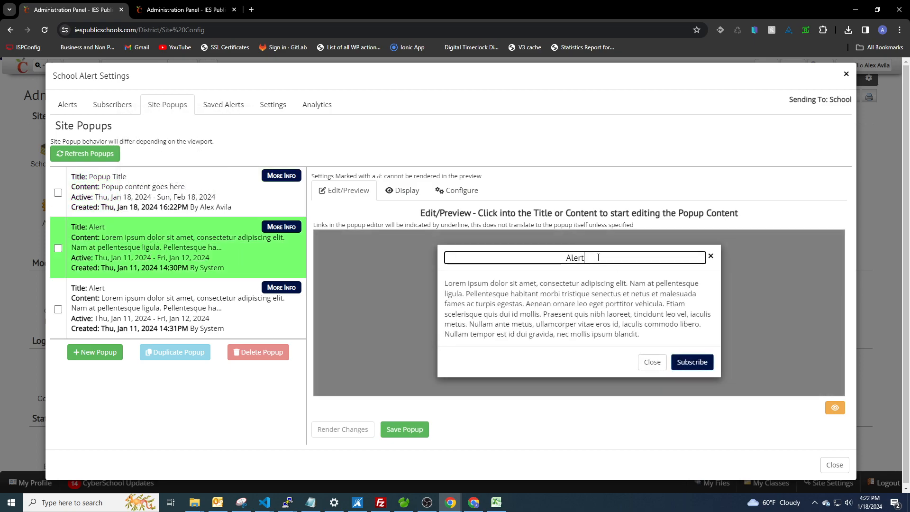
pyautogui.write('B')
pyautogui.click(404, 429)
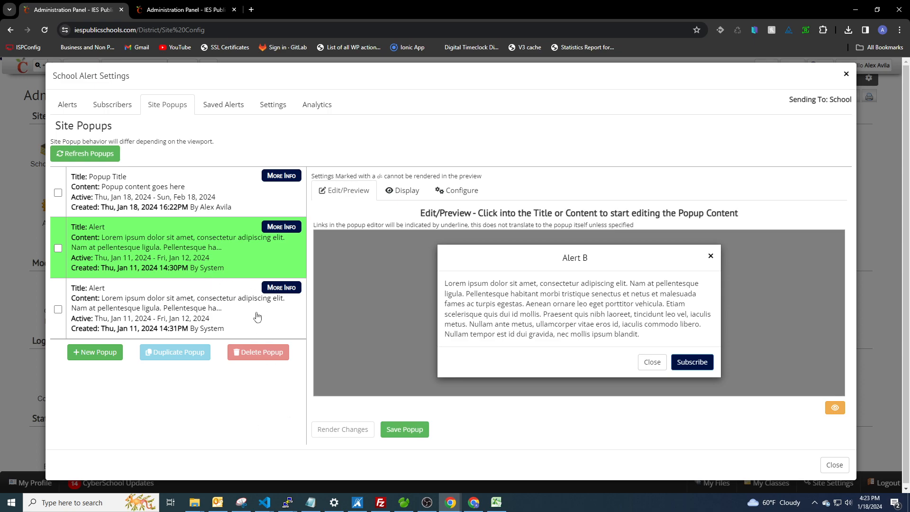
# Step: Refresh the popup list and set Alert B's popup end to Never in its timing settings
pyautogui.click(99, 153)
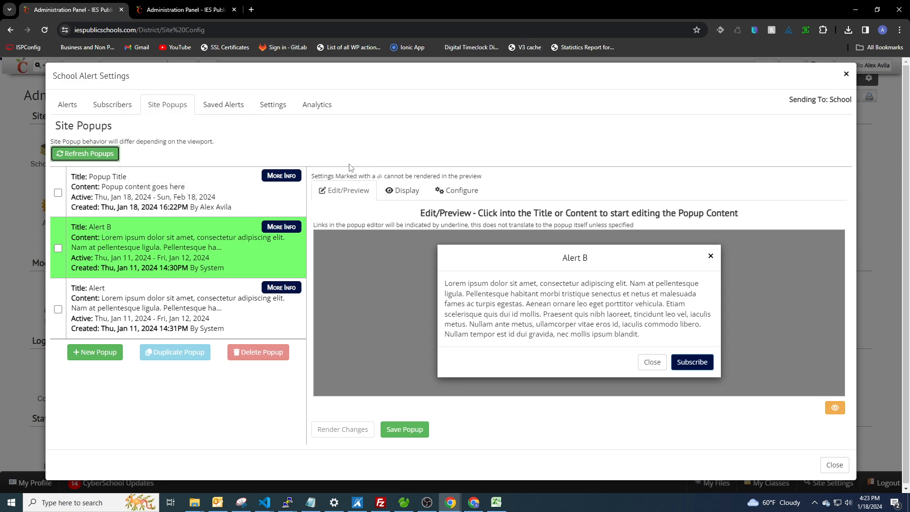
pyautogui.click(456, 190)
pyautogui.scroll(-1, 443, 342)
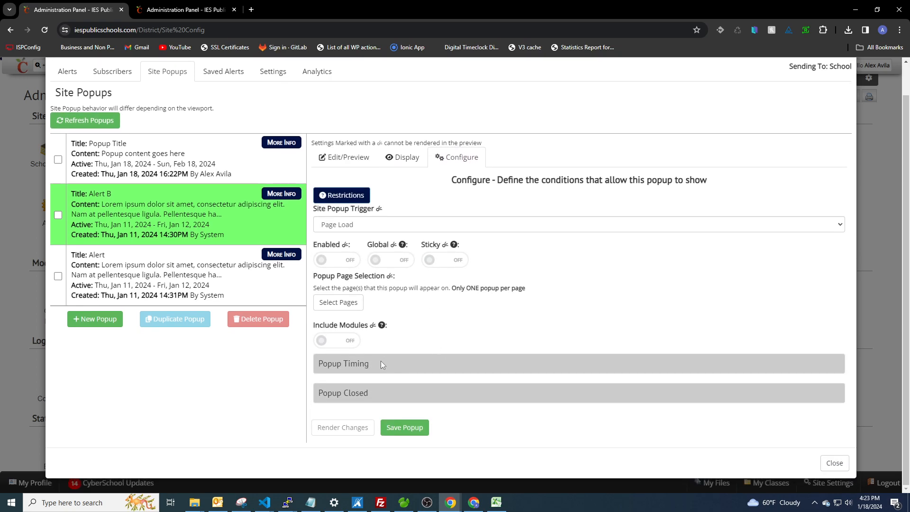
pyautogui.click(380, 365)
pyautogui.scroll(-3, 332, 341)
pyautogui.click(323, 336)
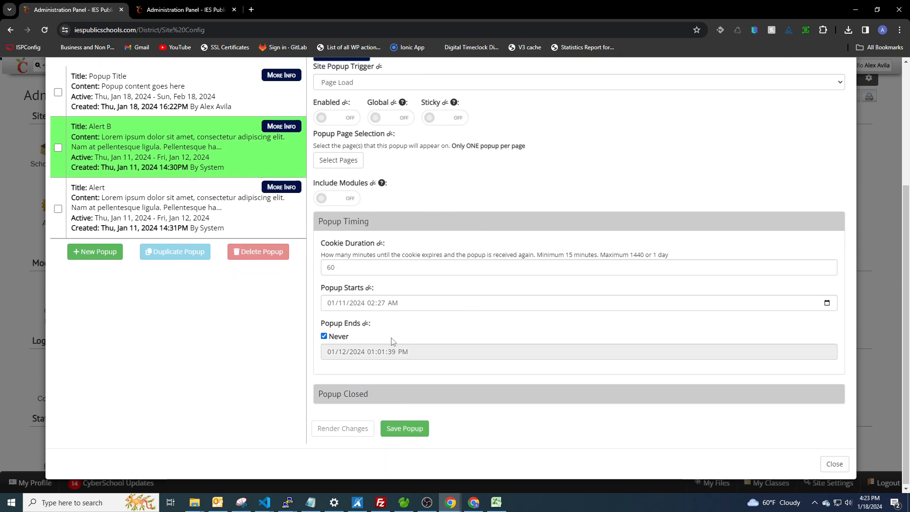
# Step: Save Alert B's timing changes and refresh the popup list
pyautogui.scroll(2, 387, 313)
pyautogui.click(373, 317)
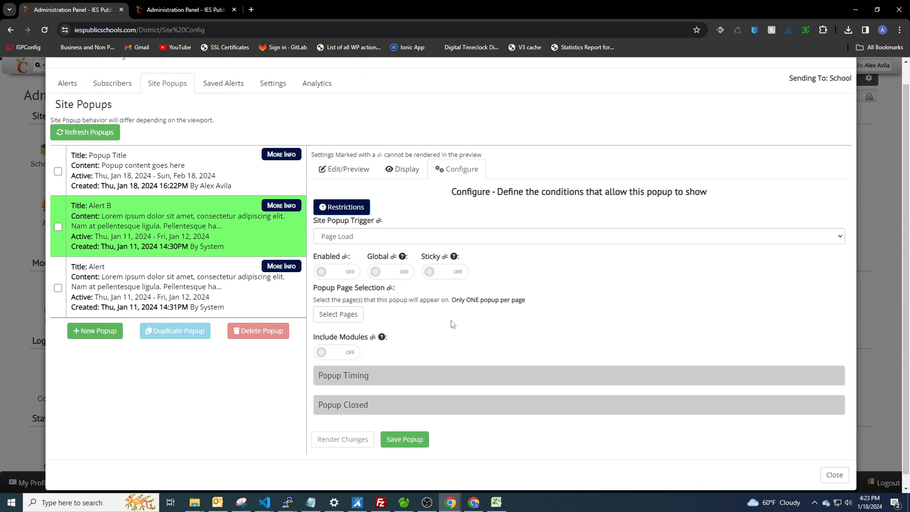
pyautogui.click(345, 190)
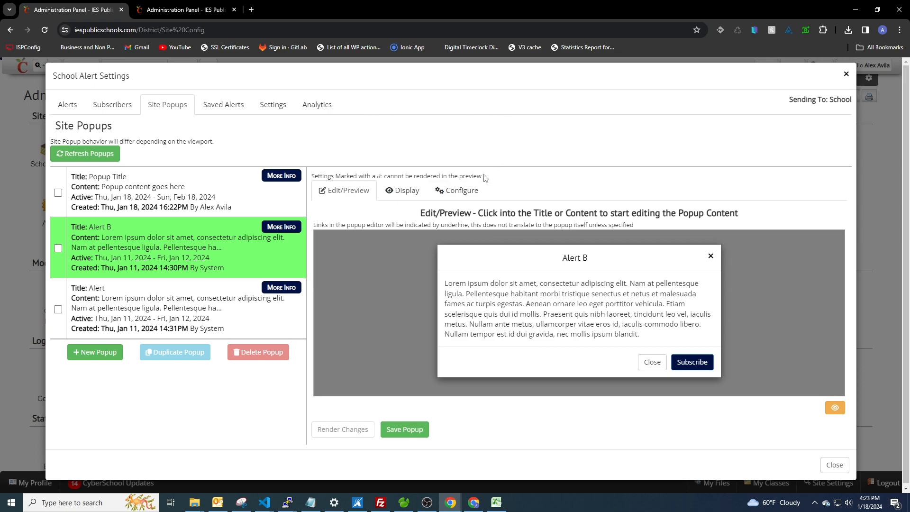
pyautogui.click(417, 432)
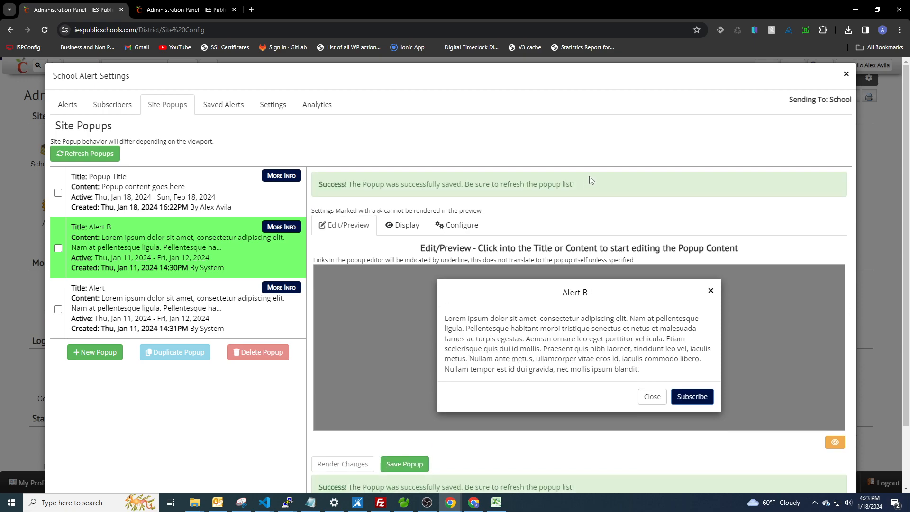
pyautogui.click(106, 154)
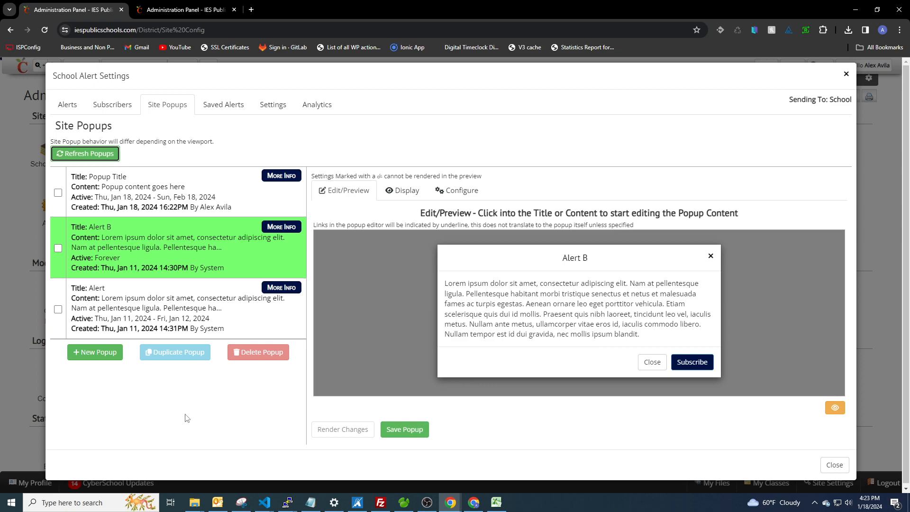
# Step: Open Alert B's popup timing settings and untick, then re-tick, Never for the popup end
pyautogui.click(464, 199)
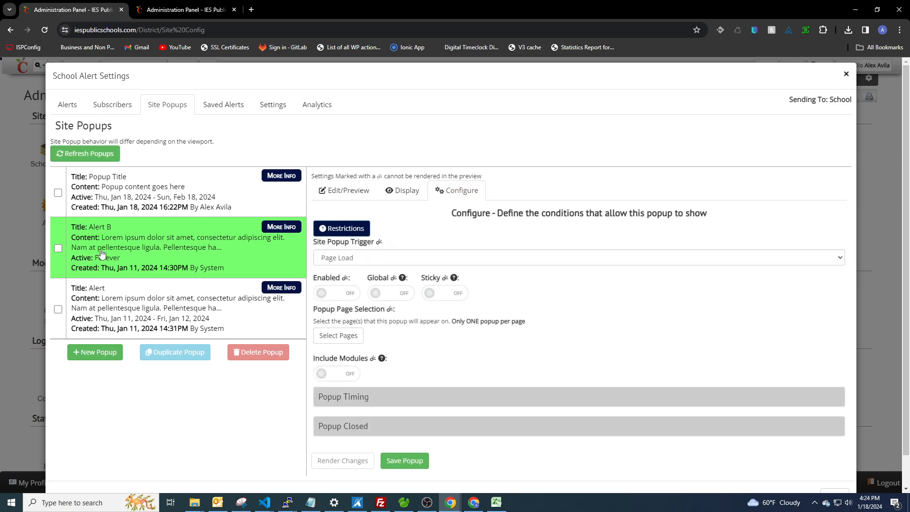
pyautogui.scroll(-1, 393, 378)
pyautogui.click(362, 364)
pyautogui.scroll(-3, 435, 205)
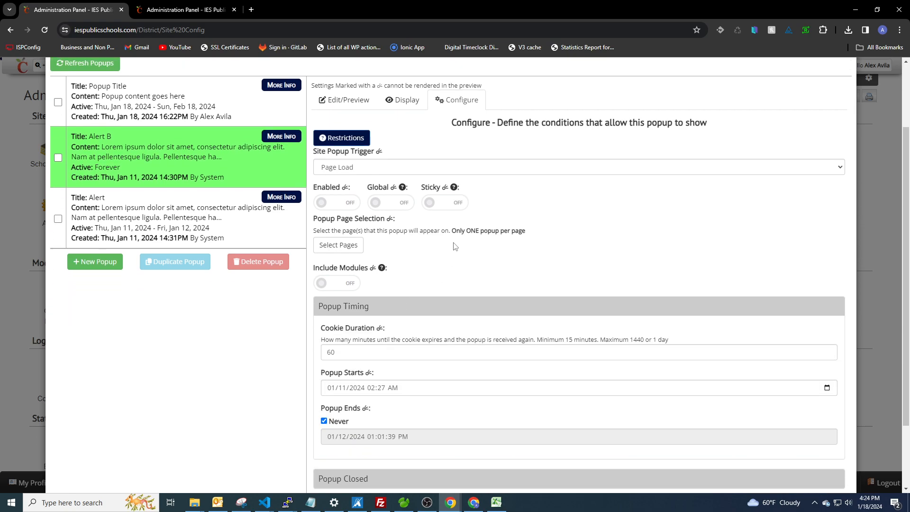
pyautogui.moveTo(322, 290); pyautogui.dragTo(391, 288)
pyautogui.click(321, 324)
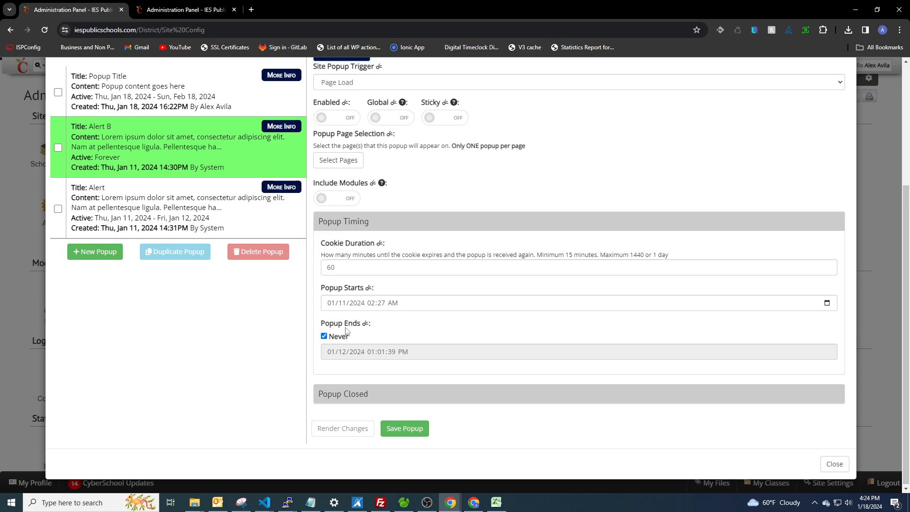
pyautogui.click(325, 336)
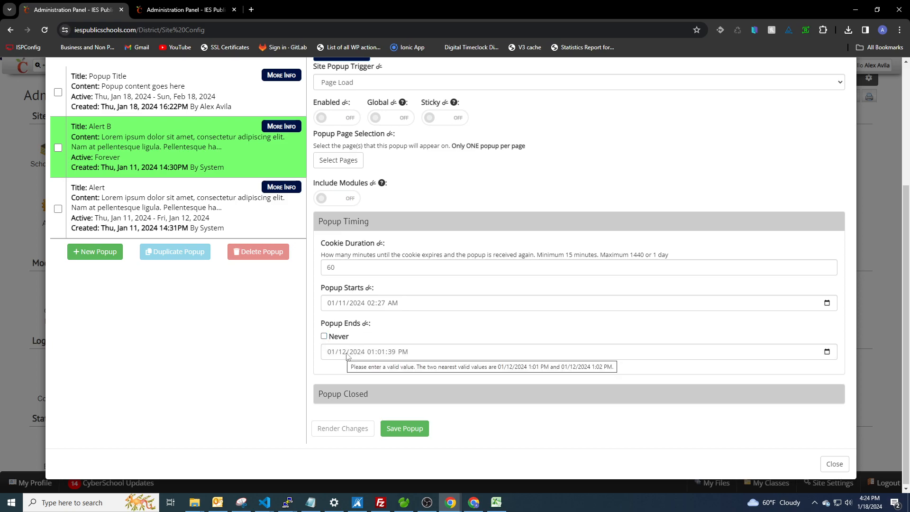
pyautogui.click(324, 336)
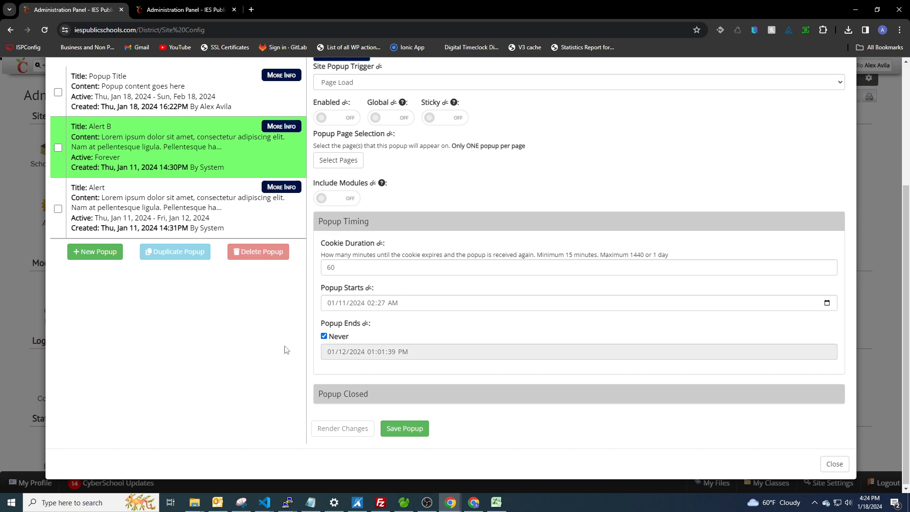
# Step: Switch Alert B's Enabled setting on and then back off
pyautogui.scroll(1, 367, 342)
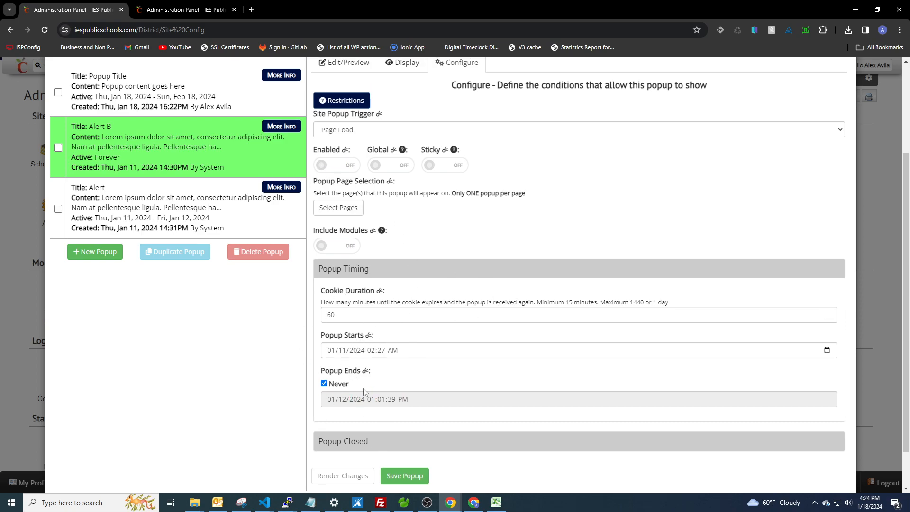
pyautogui.scroll(1, 327, 355)
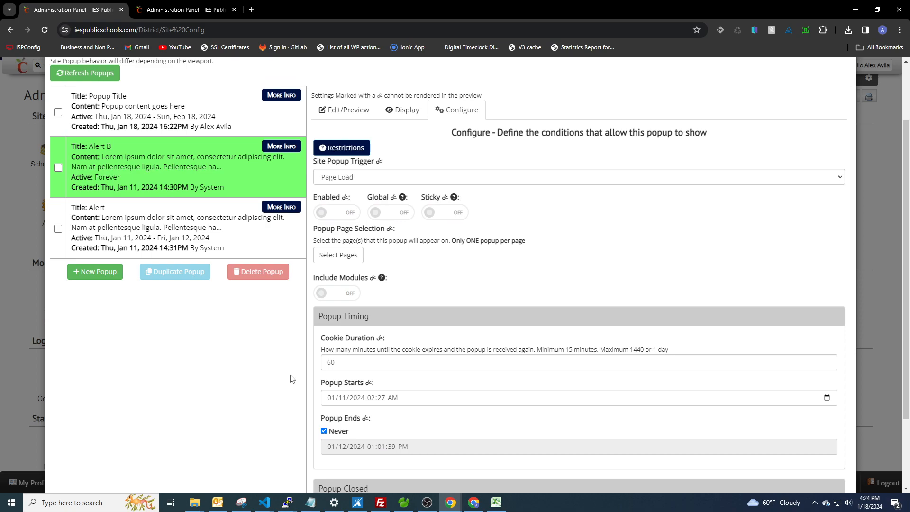
pyautogui.click(335, 214)
pyautogui.scroll(2, 337, 216)
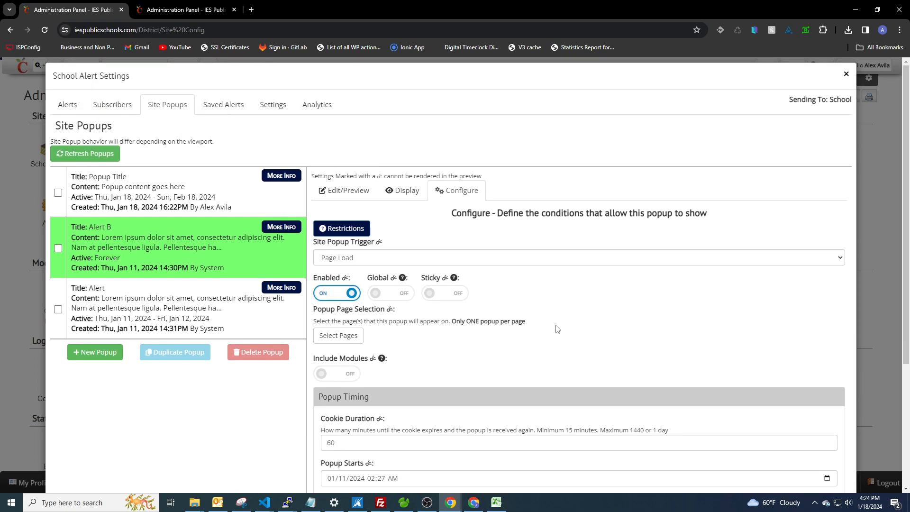
pyautogui.click(342, 296)
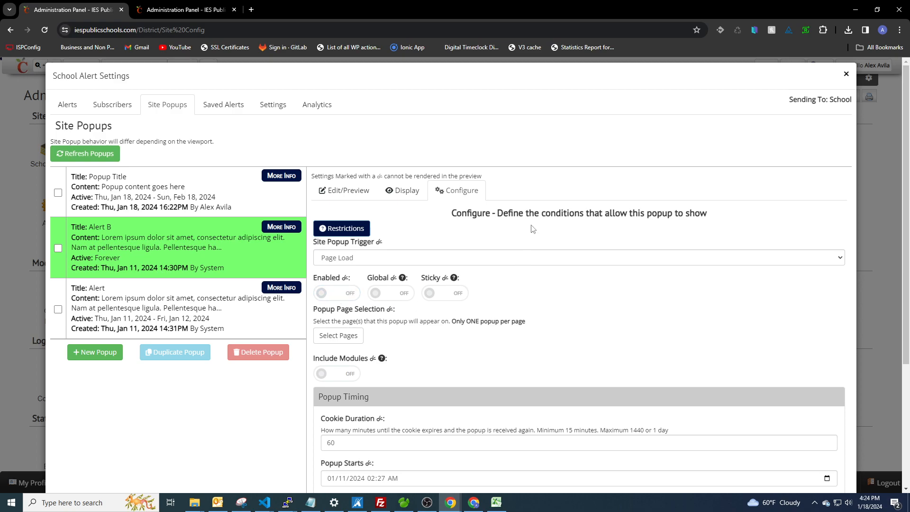
pyautogui.scroll(-2, 509, 231)
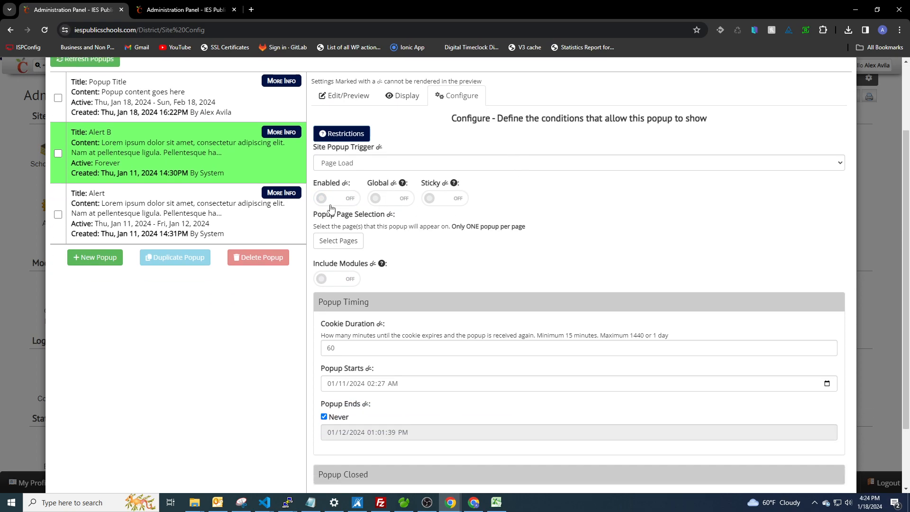
pyautogui.scroll(2, 520, 308)
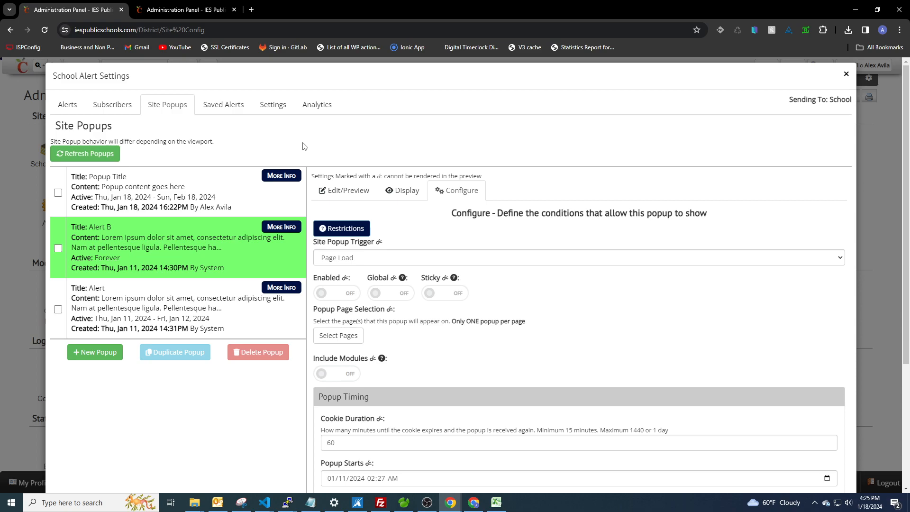
# Step: Select all three popups in the list and delete them, then return to the Edit/Preview view
pyautogui.click(57, 192)
pyautogui.click(58, 248)
pyautogui.click(58, 310)
pyautogui.click(258, 353)
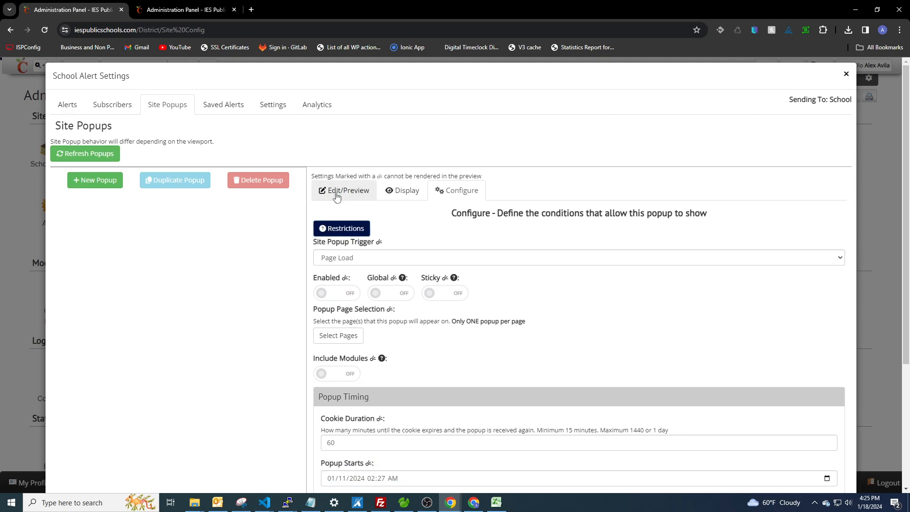
pyautogui.click(344, 192)
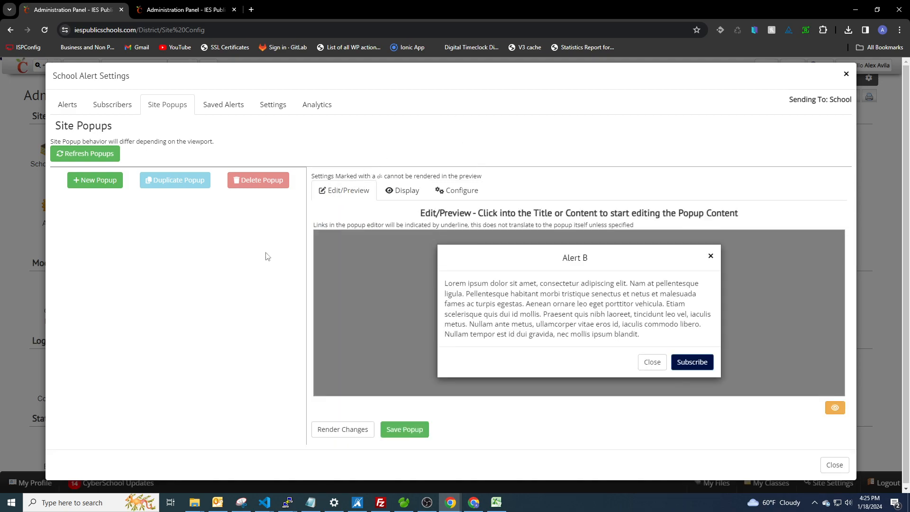